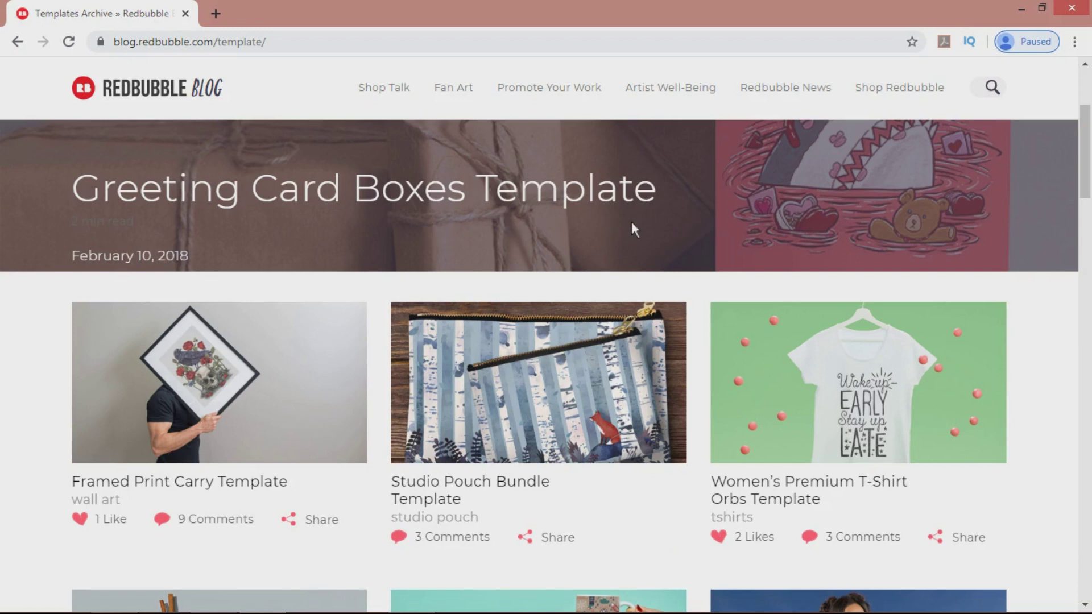
Scroll through the Redbubble Templates Archive to locate the men's premium t-shirt template
left_click_drag(1082, 161, 1089, 328)
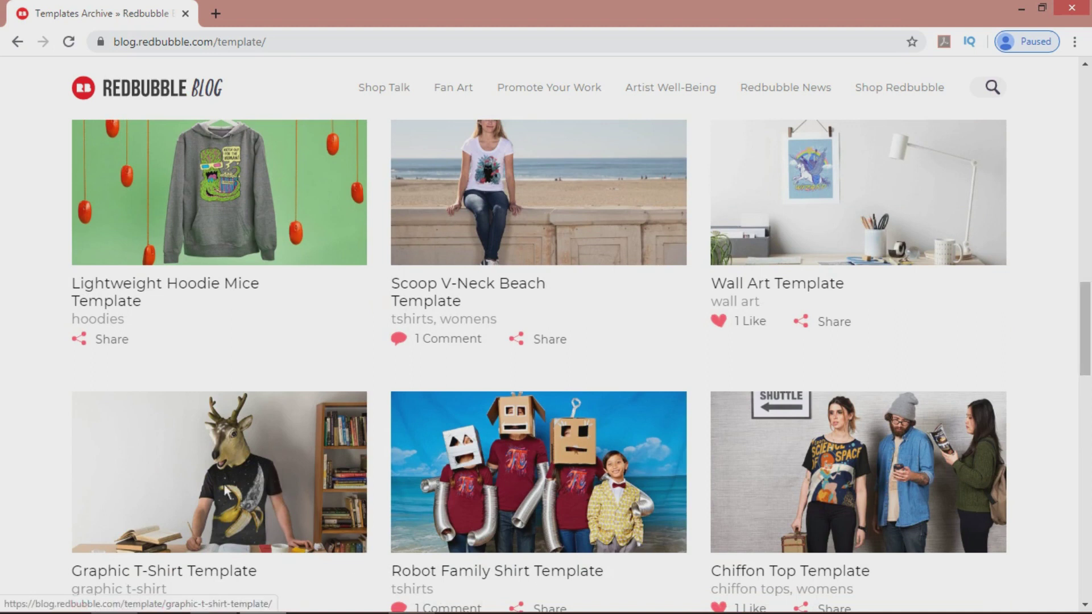
left_click_drag(1088, 316, 1088, 126)
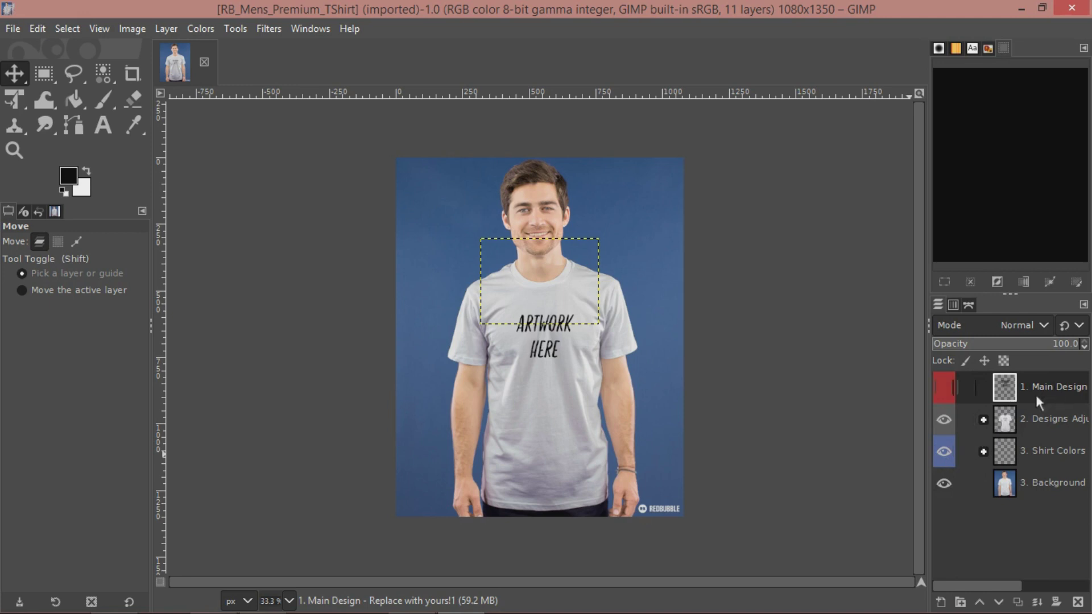
left_click(945, 390)
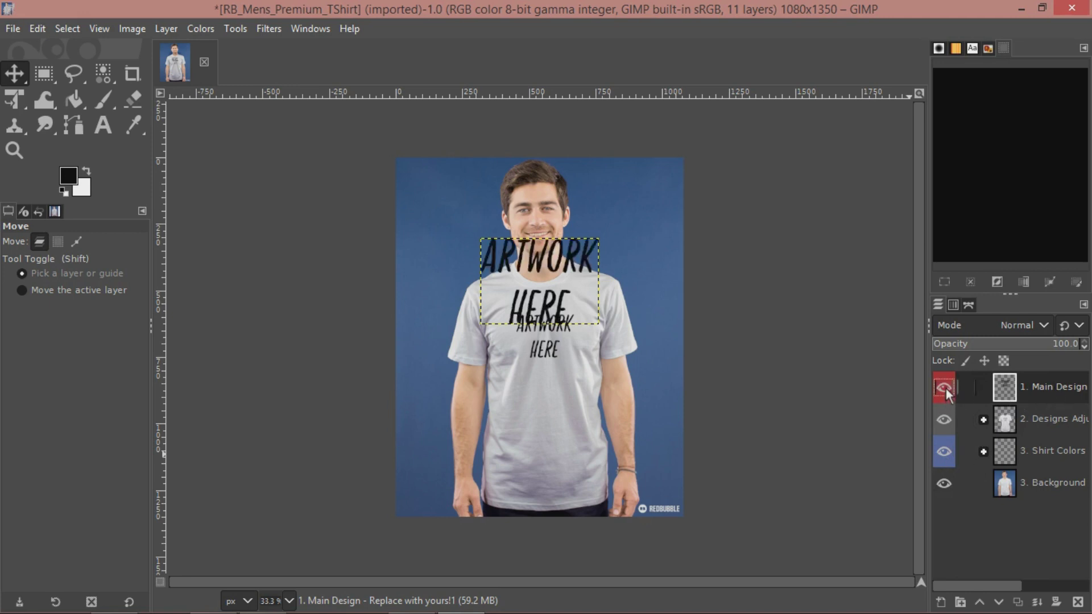
left_click(946, 388)
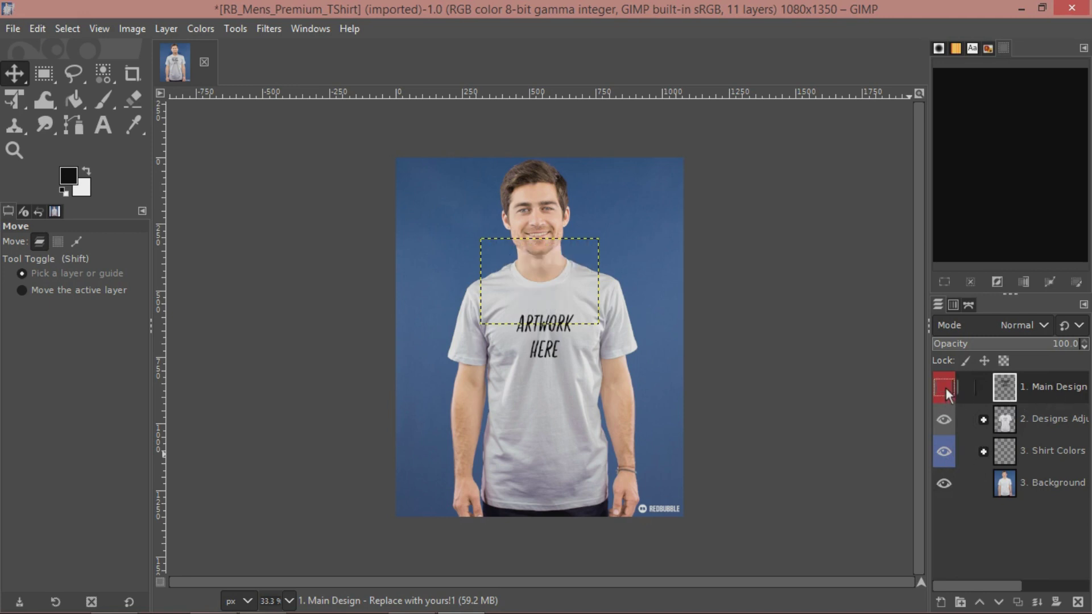
Delete the extra Main Design layer from the Layers panel
right_click(1040, 387)
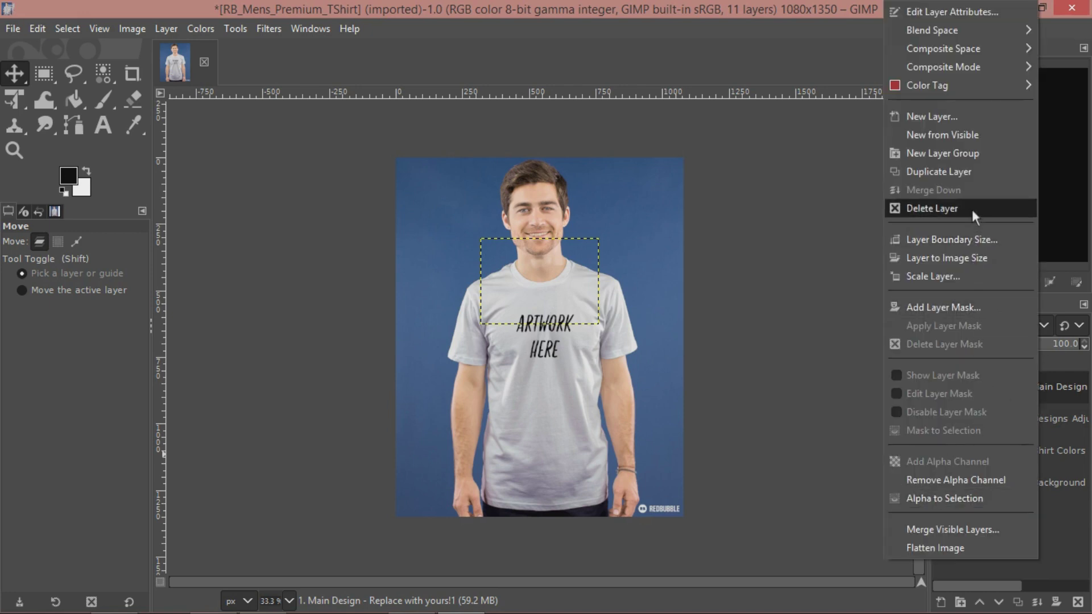
left_click(933, 209)
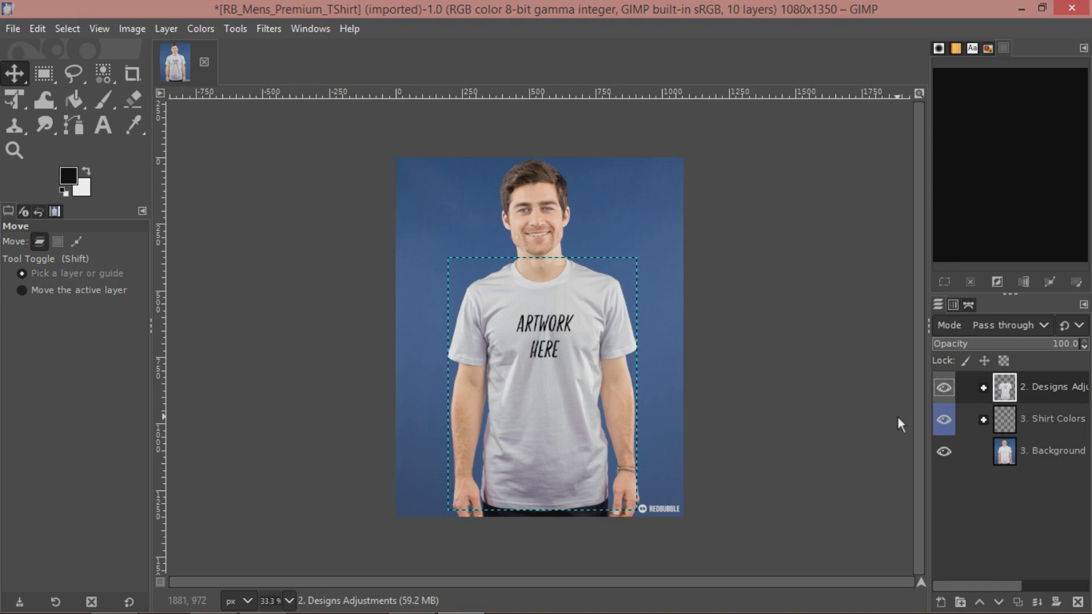
left_click(948, 393)
left_click(945, 389)
Hide the Shadows and 1. Main Design layers inside Designs Adjustments, then collapse the group
left_click(983, 388)
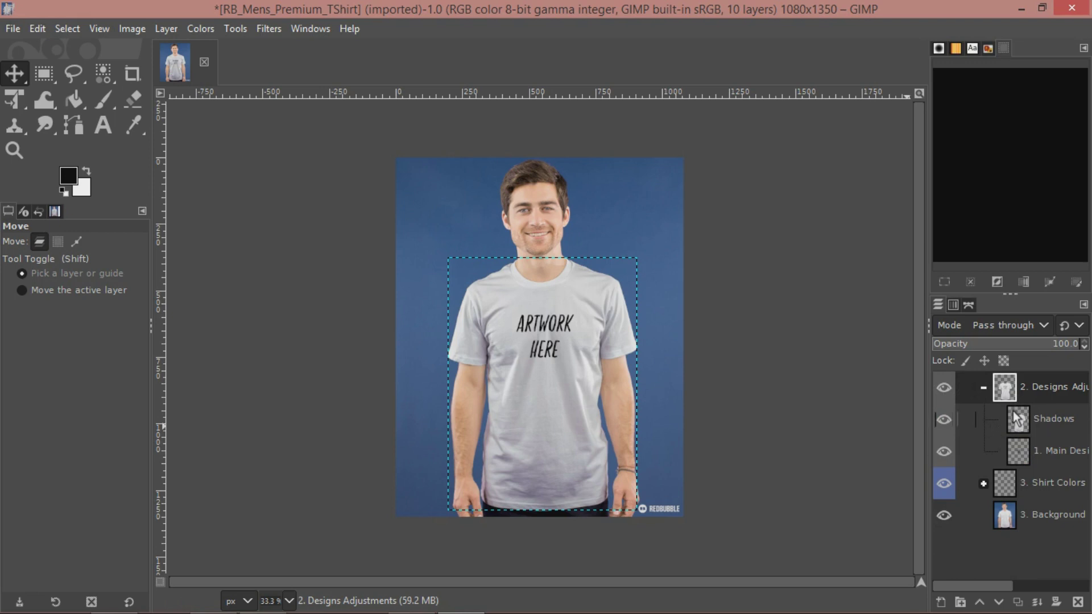
left_click(944, 420)
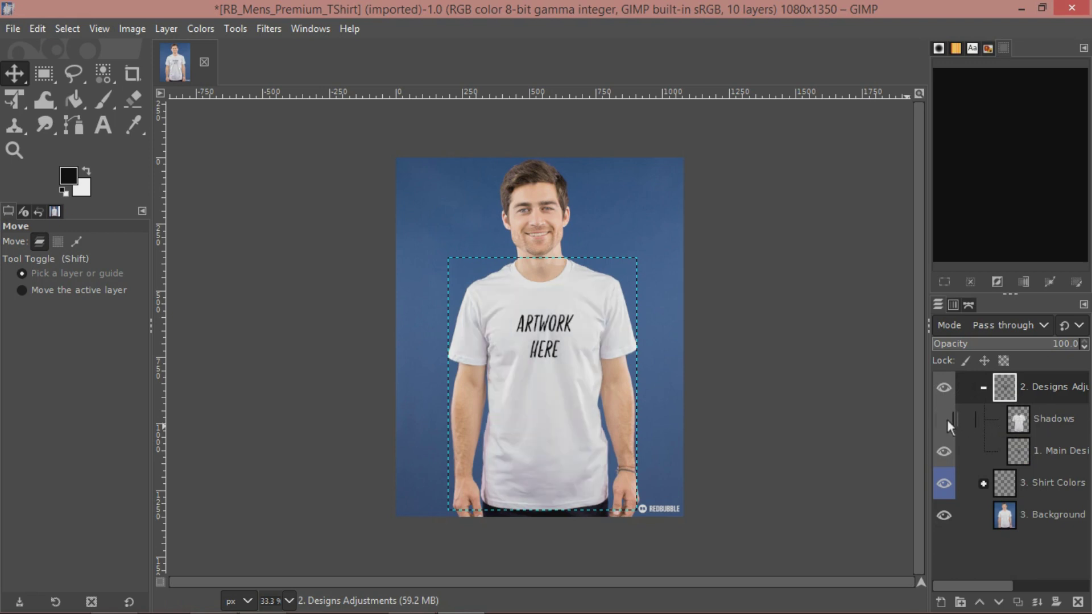
left_click(944, 452)
left_click(983, 389)
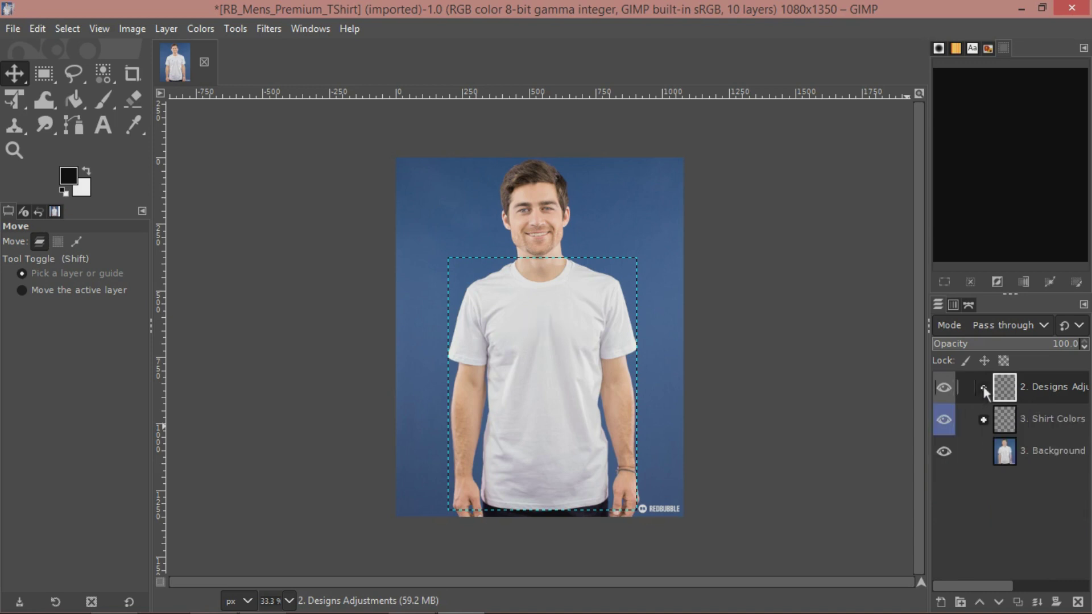
left_click(983, 421)
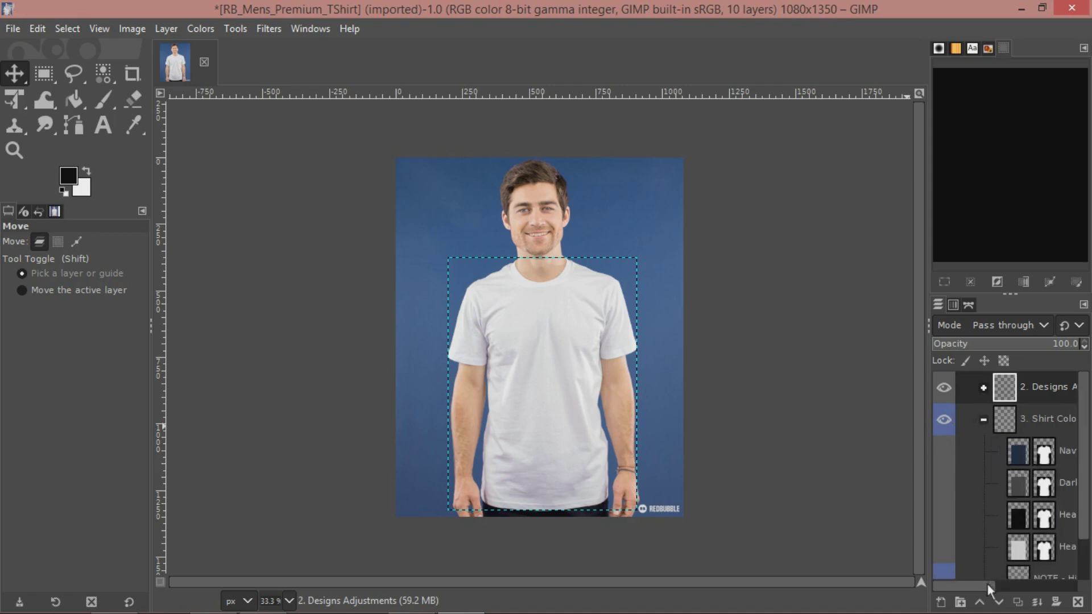
mouse_move(989, 589)
left_mouse_down()
mouse_move(1025, 591)
mouse_move(985, 598)
left_mouse_up()
left_click(944, 452)
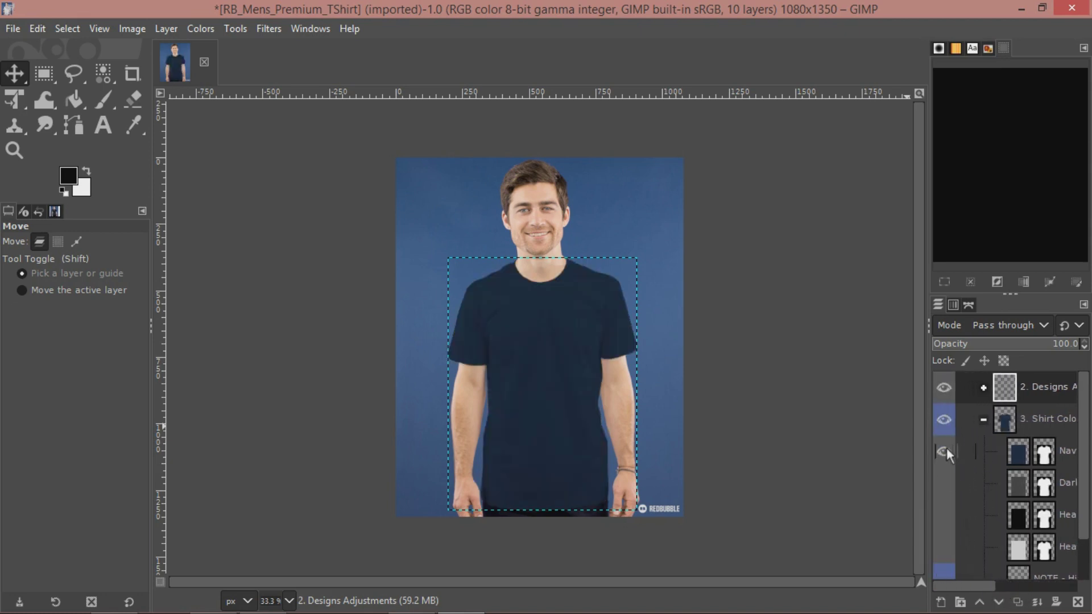
left_click(945, 452)
left_click(945, 483)
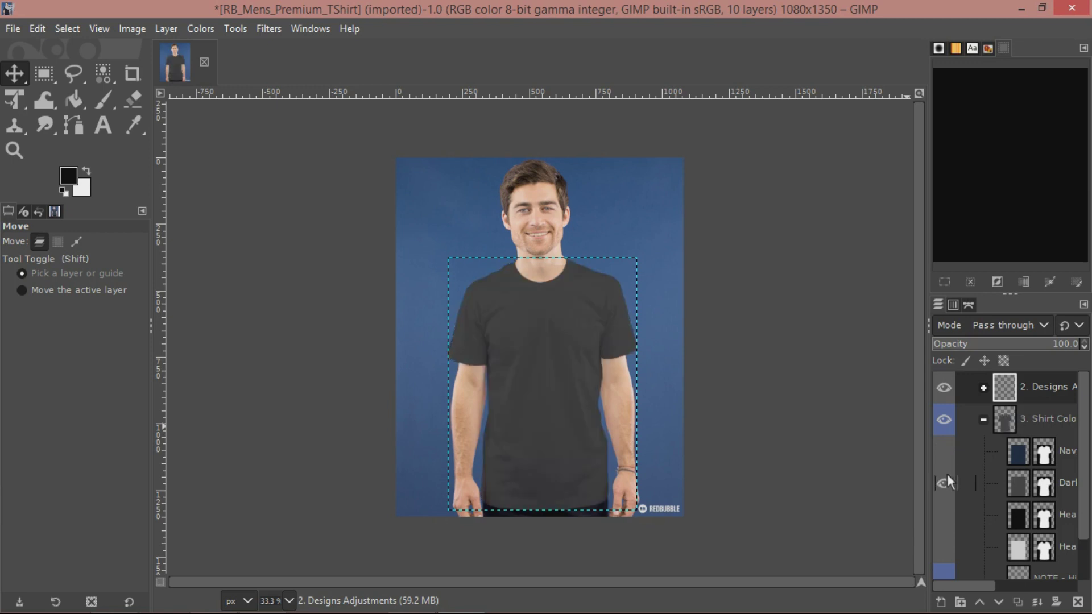
left_click(945, 483)
left_click(945, 515)
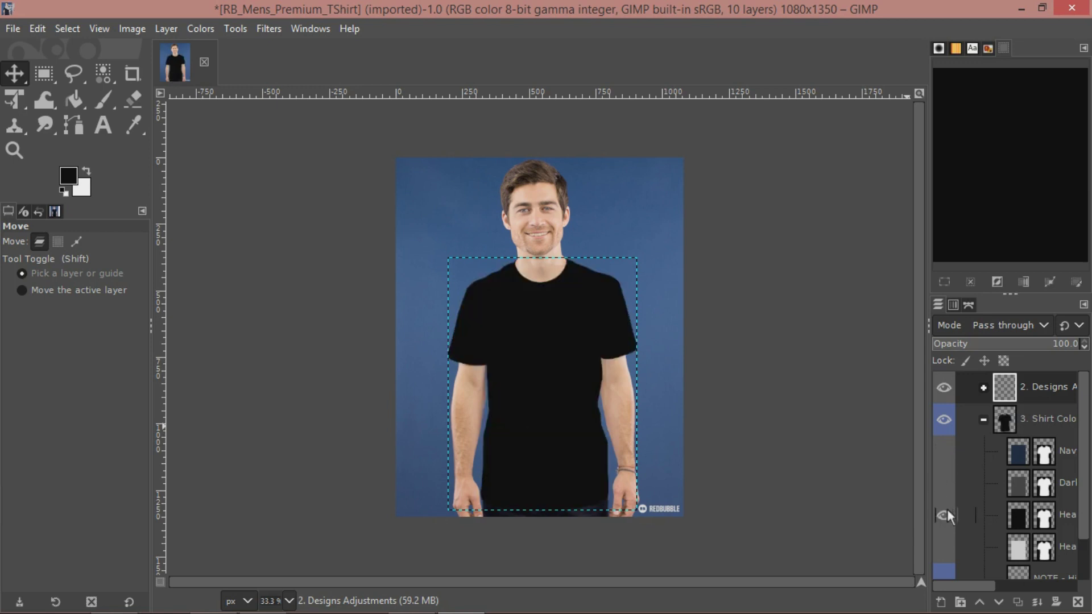
left_click(945, 515)
left_click(945, 547)
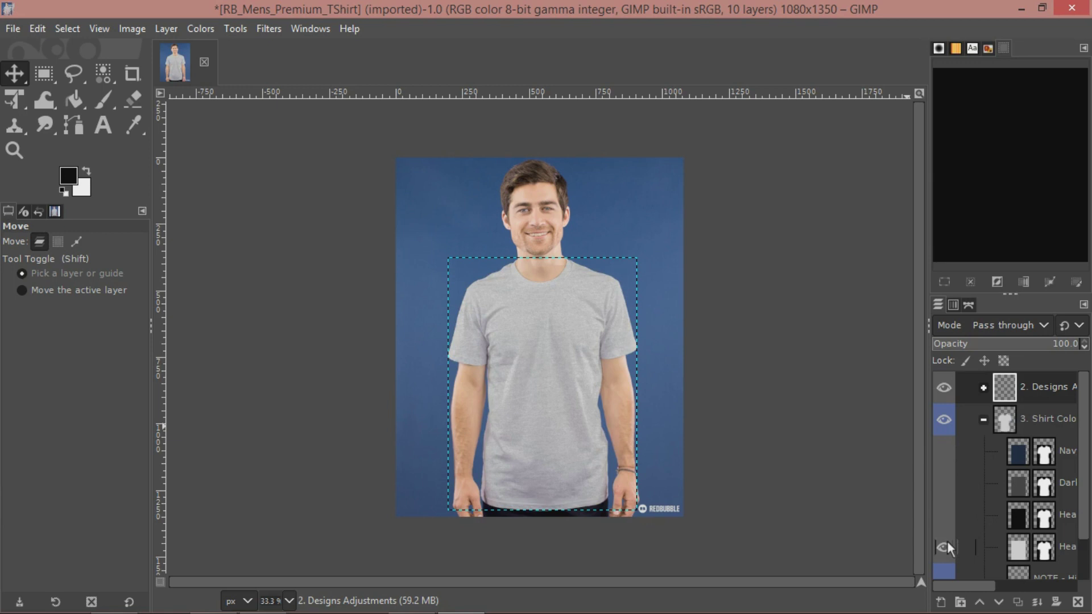
left_click(946, 547)
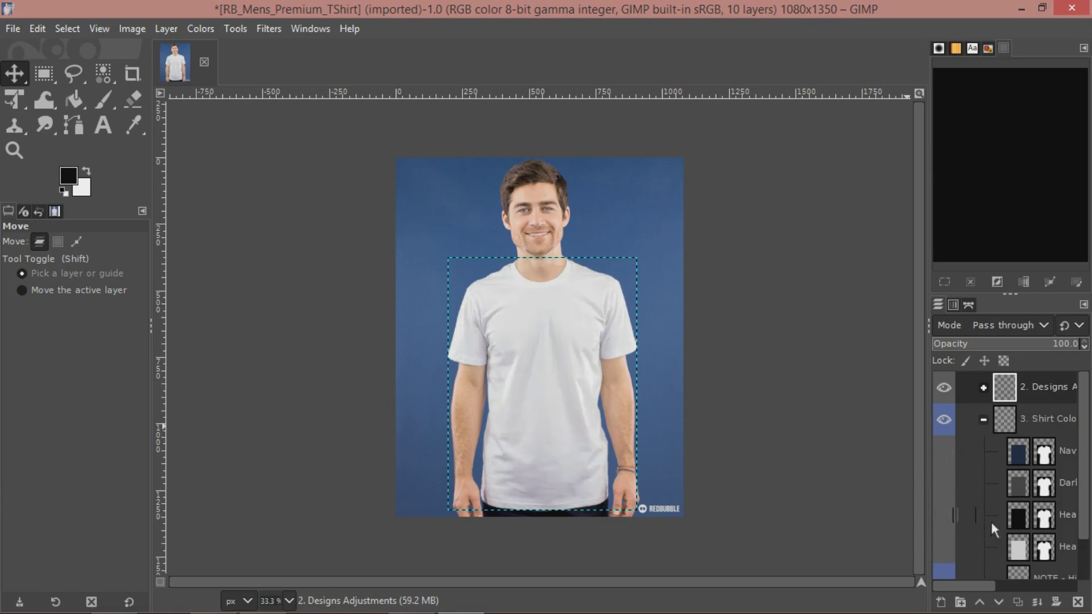
left_click(983, 419)
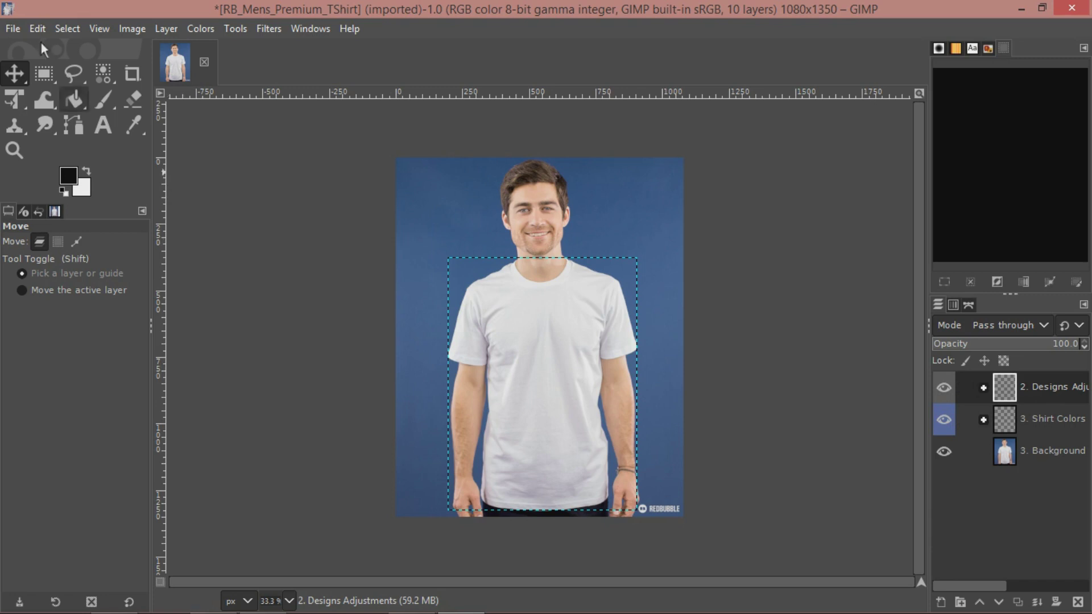
Import New 4000 x 4000.xcf into the mockup with File > Open as Layers
left_click(13, 29)
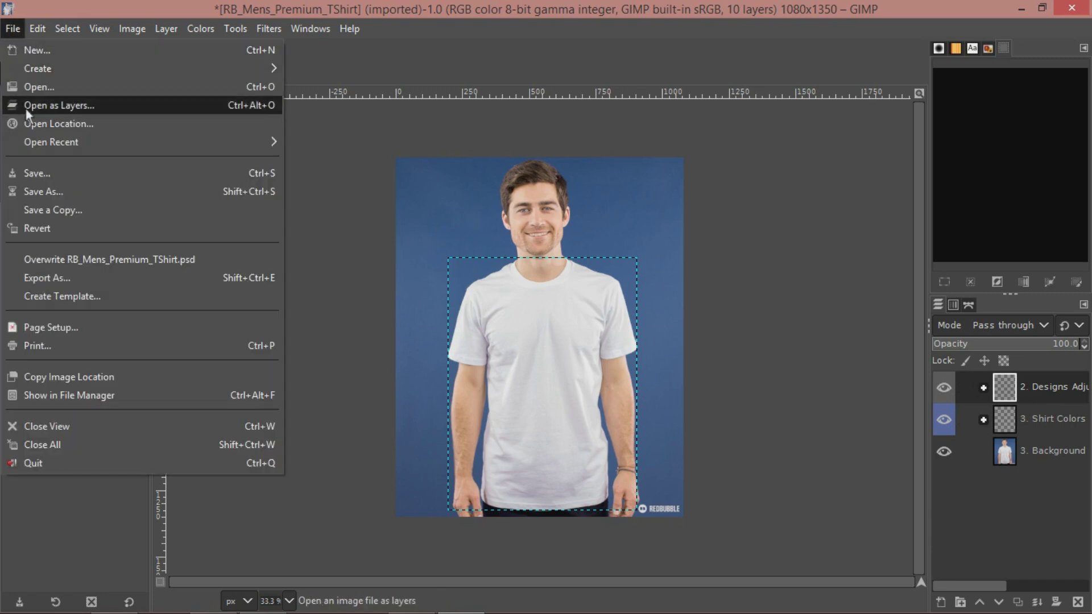
left_click(108, 106)
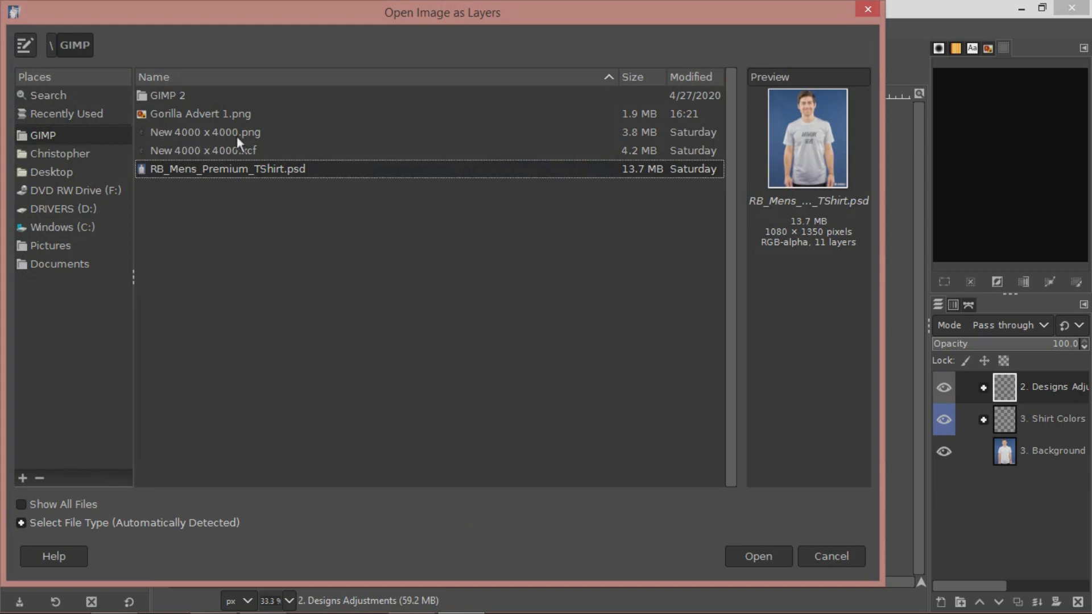
left_click(250, 151)
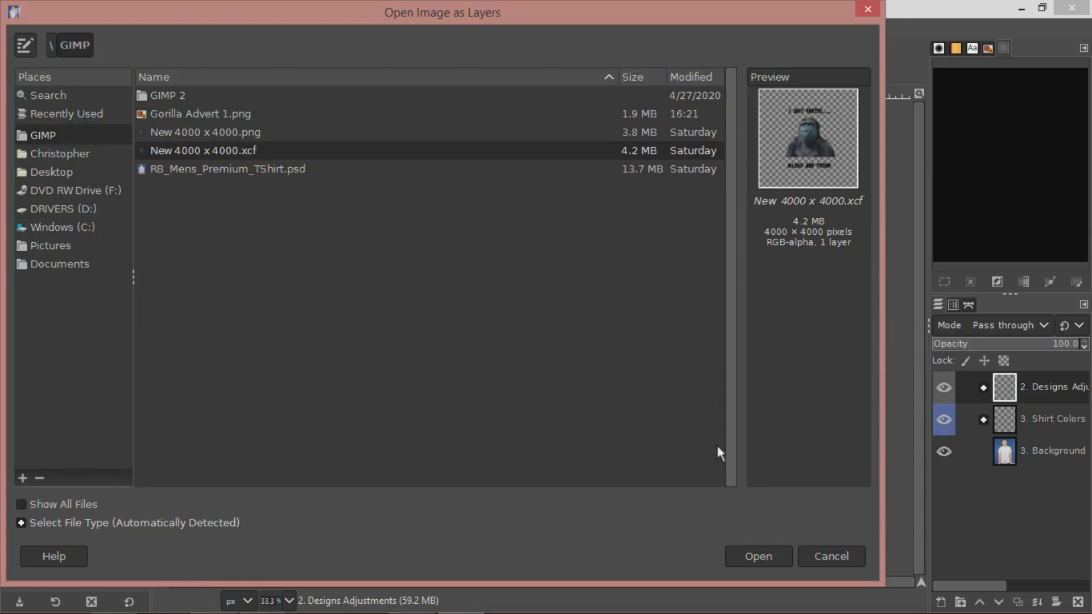
left_click(754, 559)
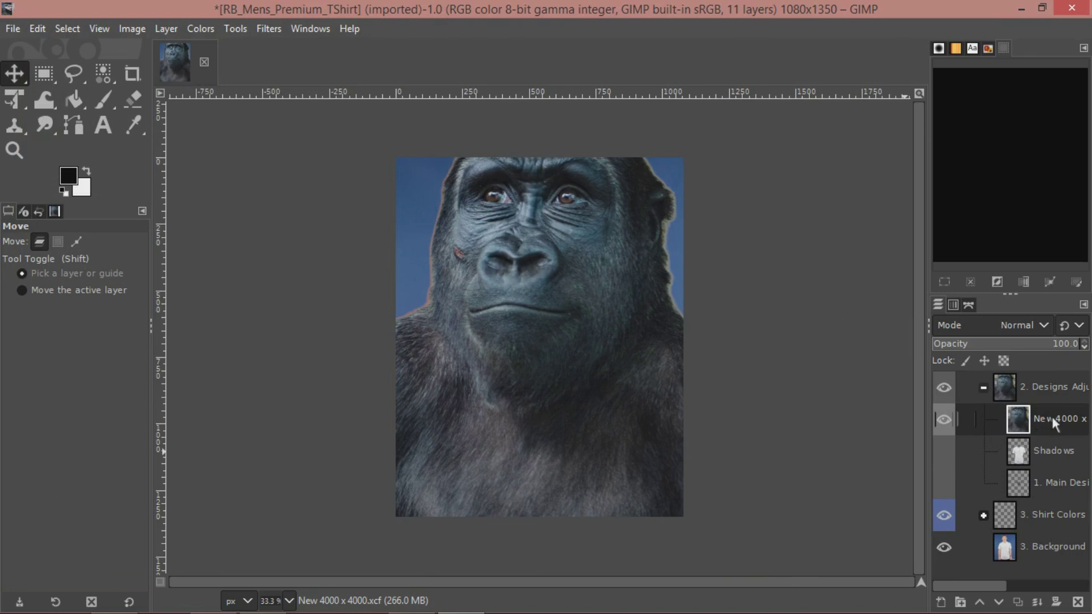
Scale the gorilla layer down to 300 × 300 pixels, then up to 600 × 600 pixels
left_click(943, 420)
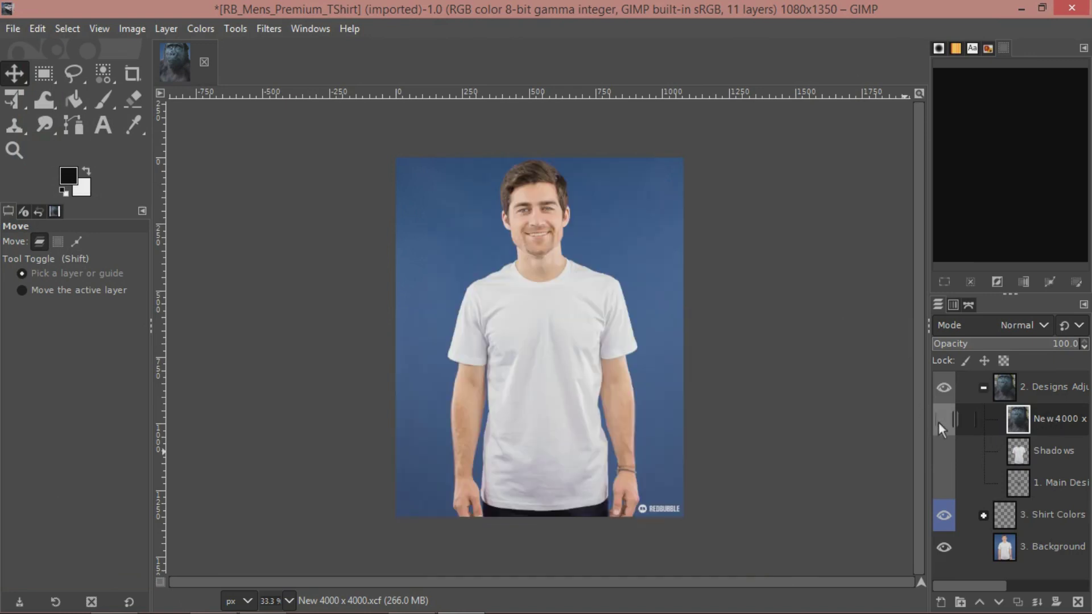
left_click(943, 421)
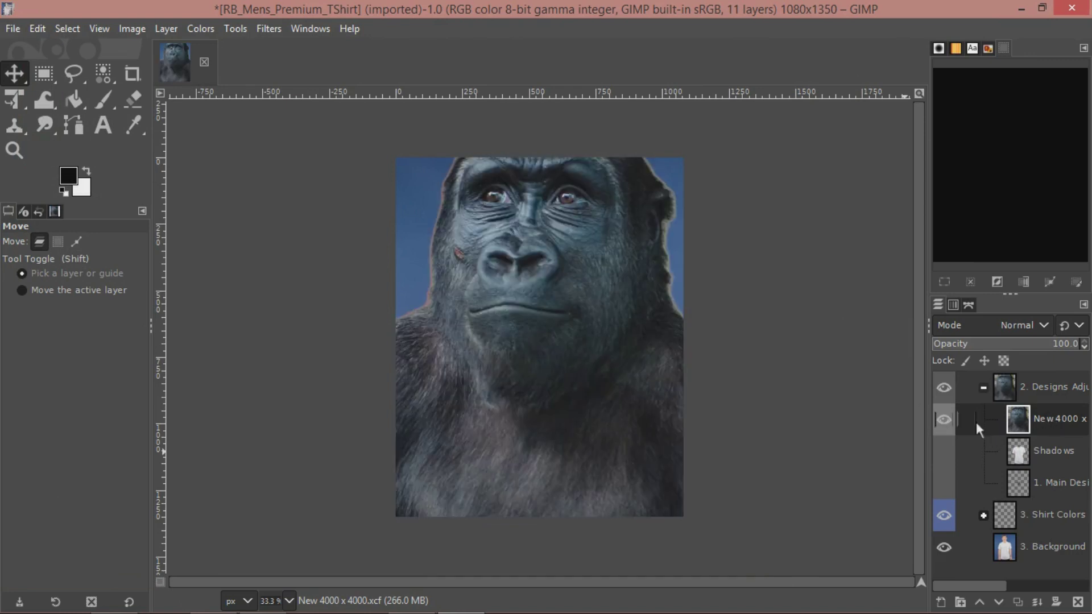
right_click(1052, 420)
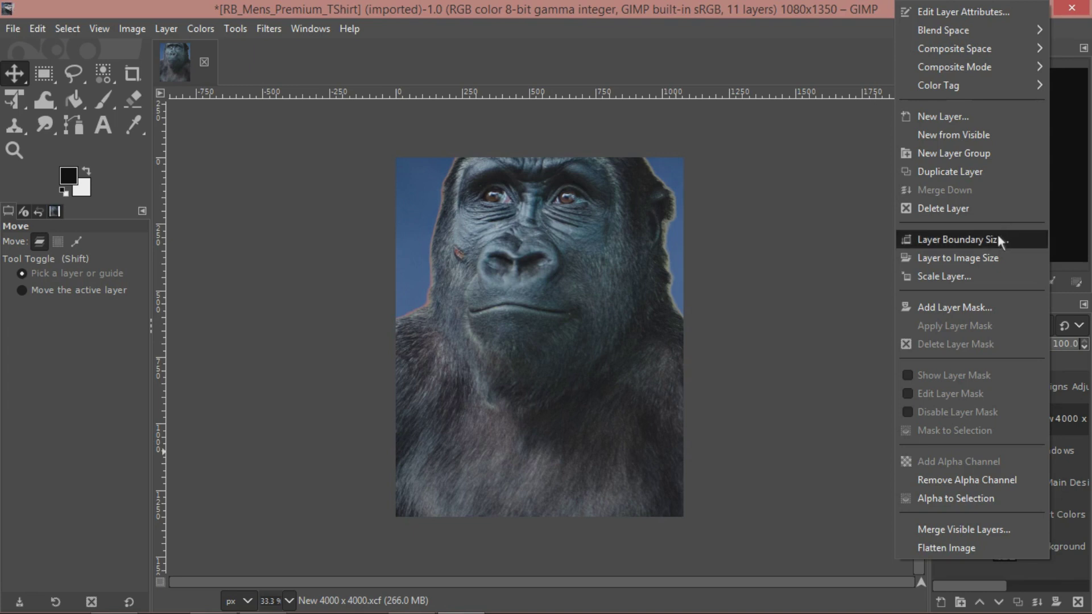
left_click(984, 271)
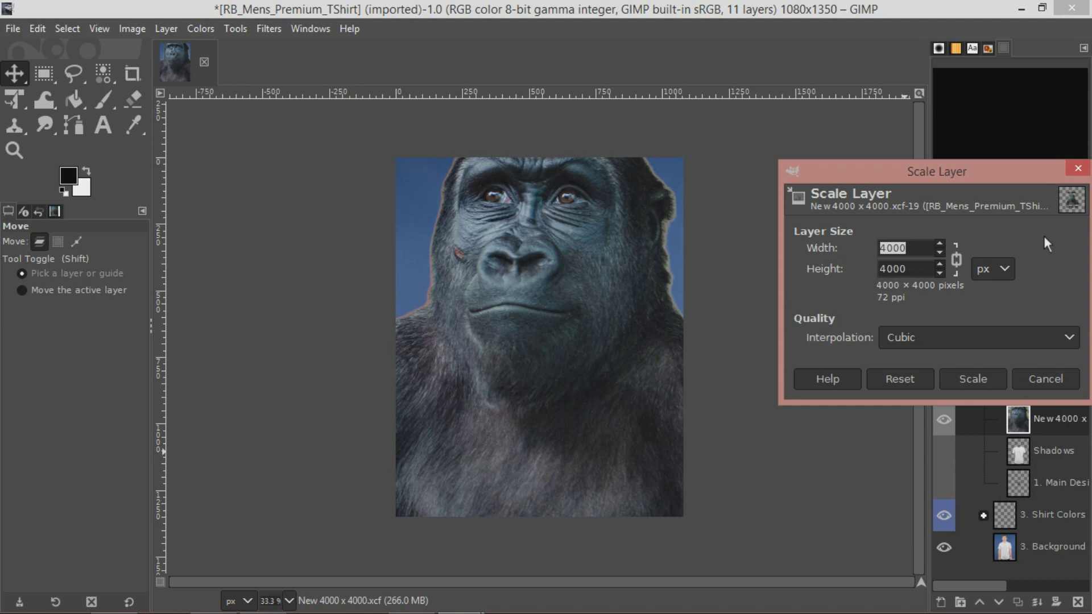
type("300")
key("Tab")
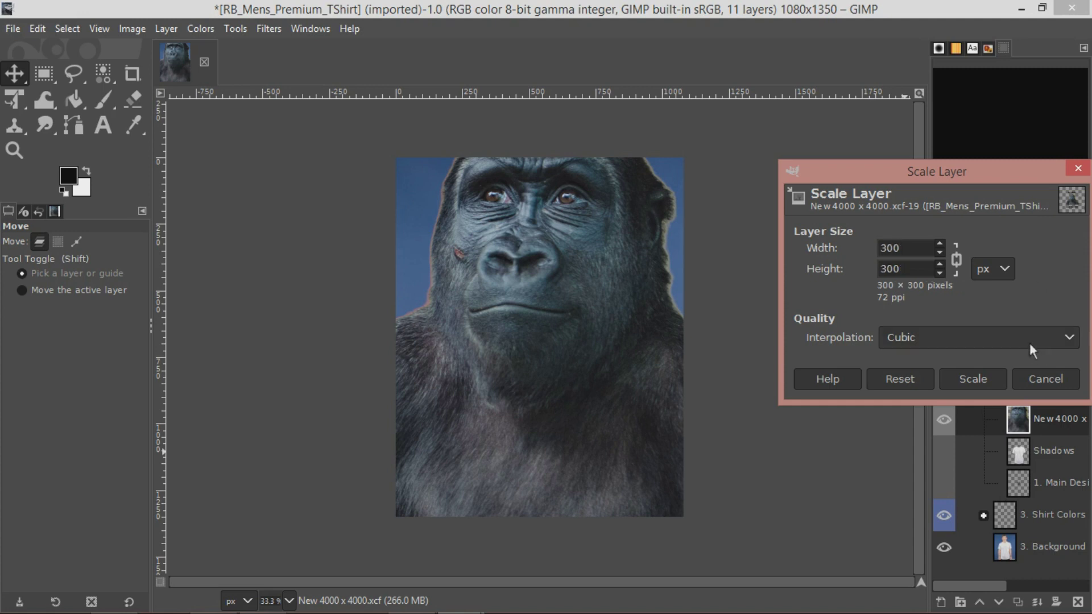
left_click(991, 382)
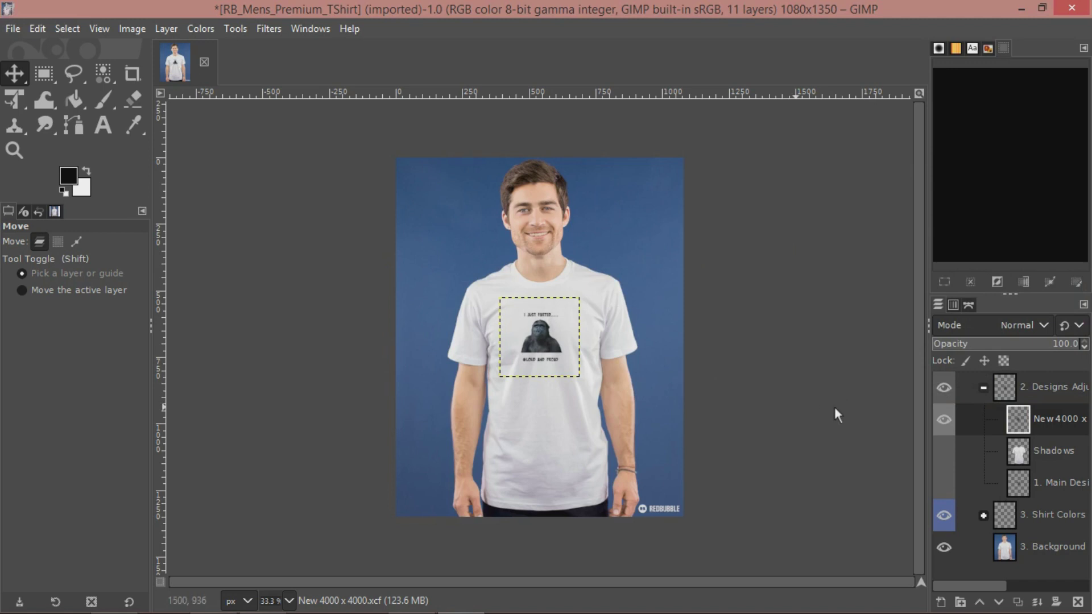
right_click(1048, 418)
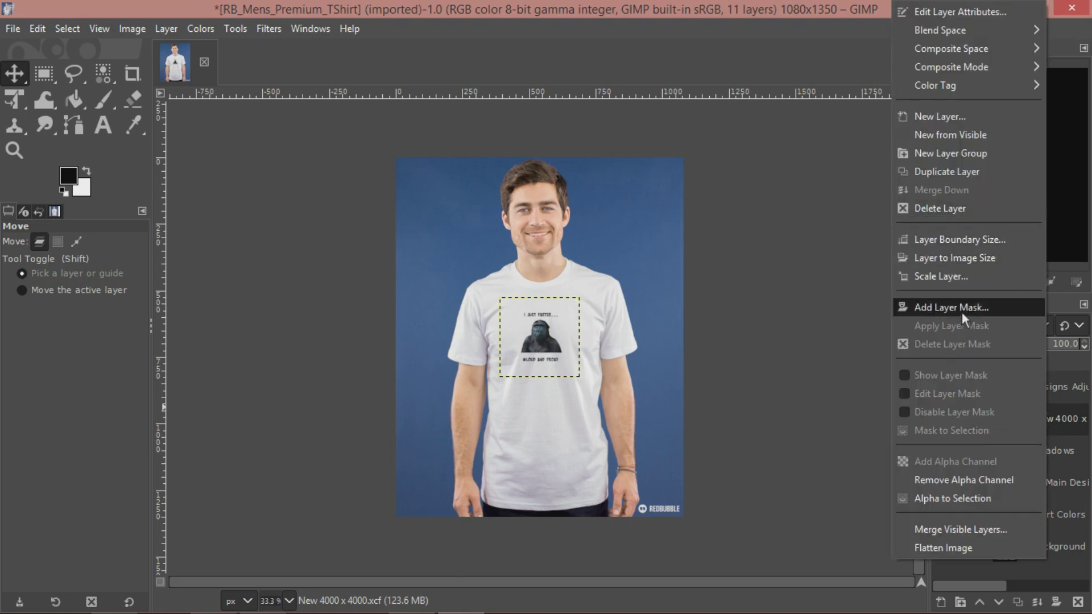
left_click(977, 273)
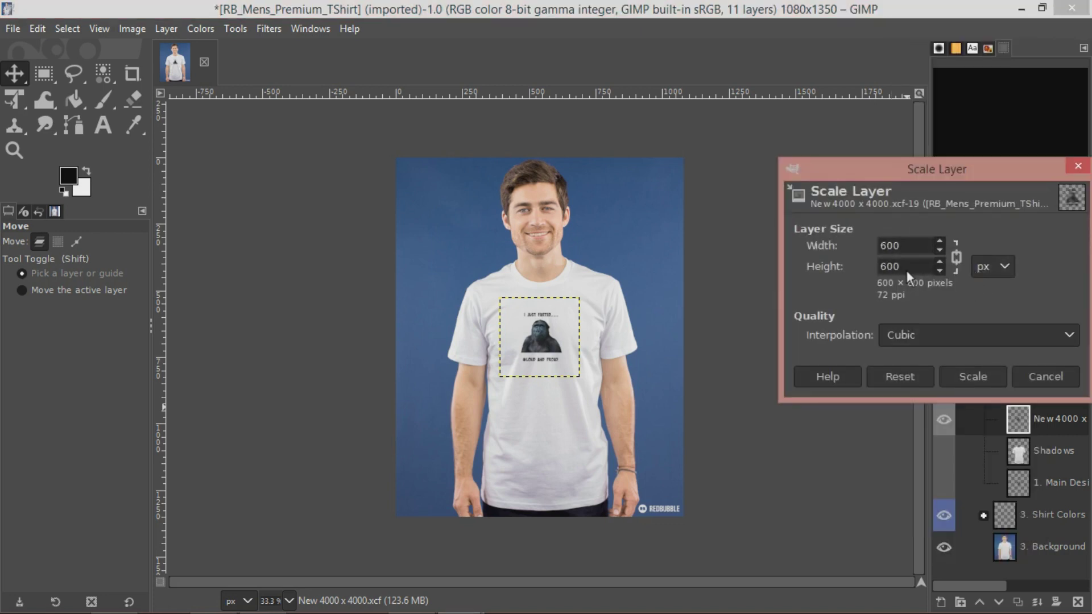
left_click(987, 380)
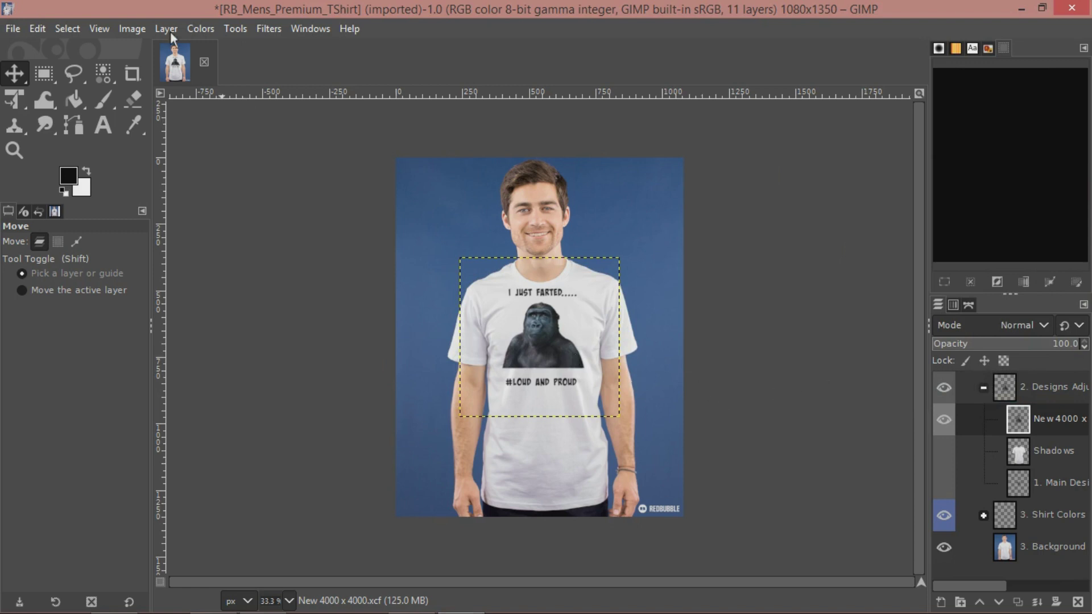
Zoom to 50%, nudge the gorilla design lower on the chest, and collapse the Designs group
left_click(101, 32)
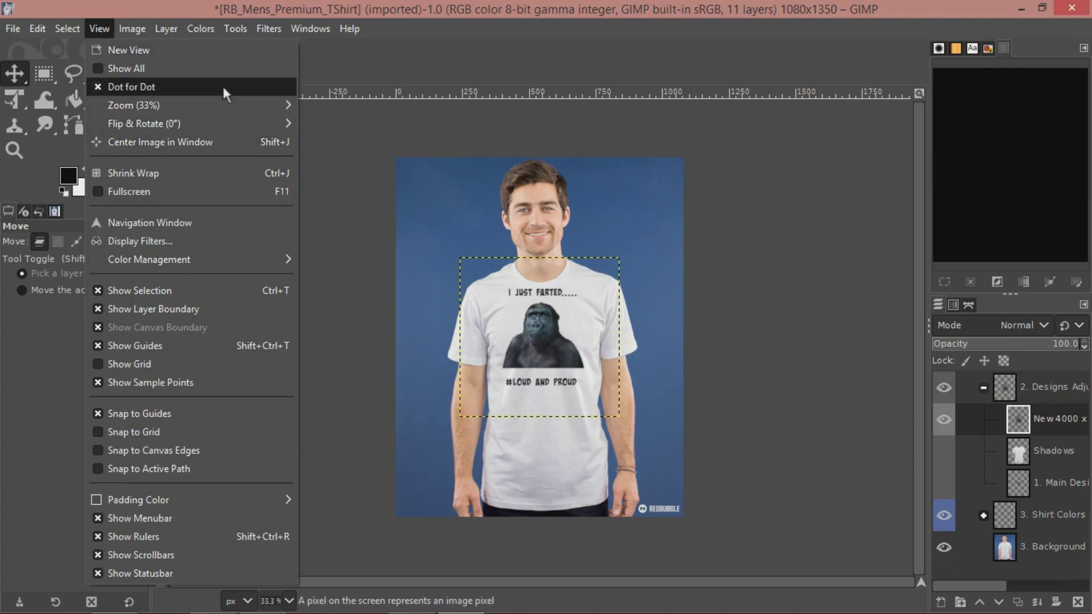
mouse_move(246, 104)
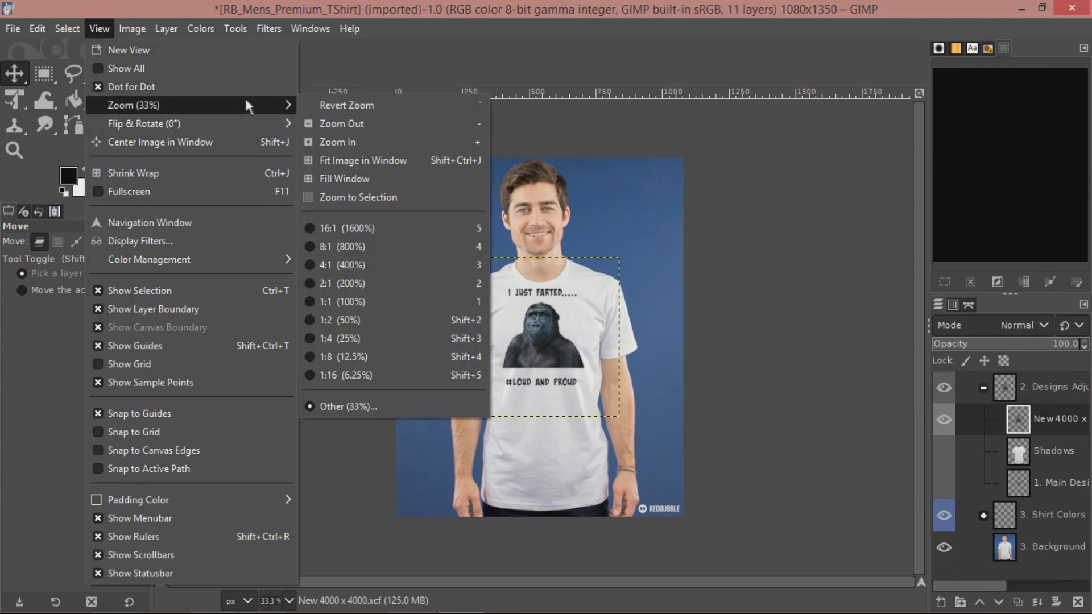
left_click(358, 144)
left_click_drag(547, 338, 550, 359)
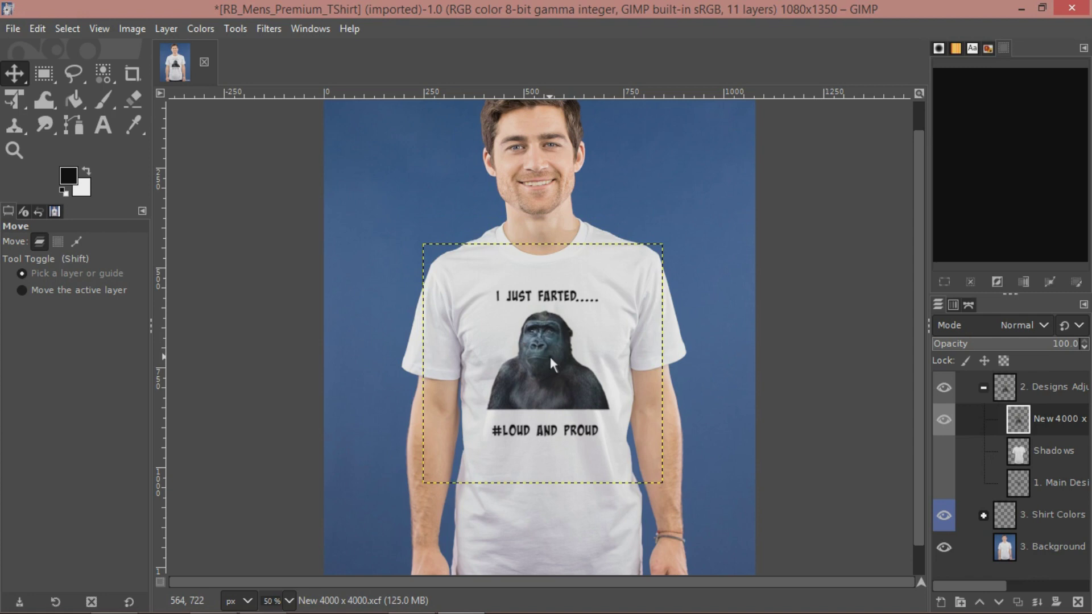
scroll(918, 318, "down", 1)
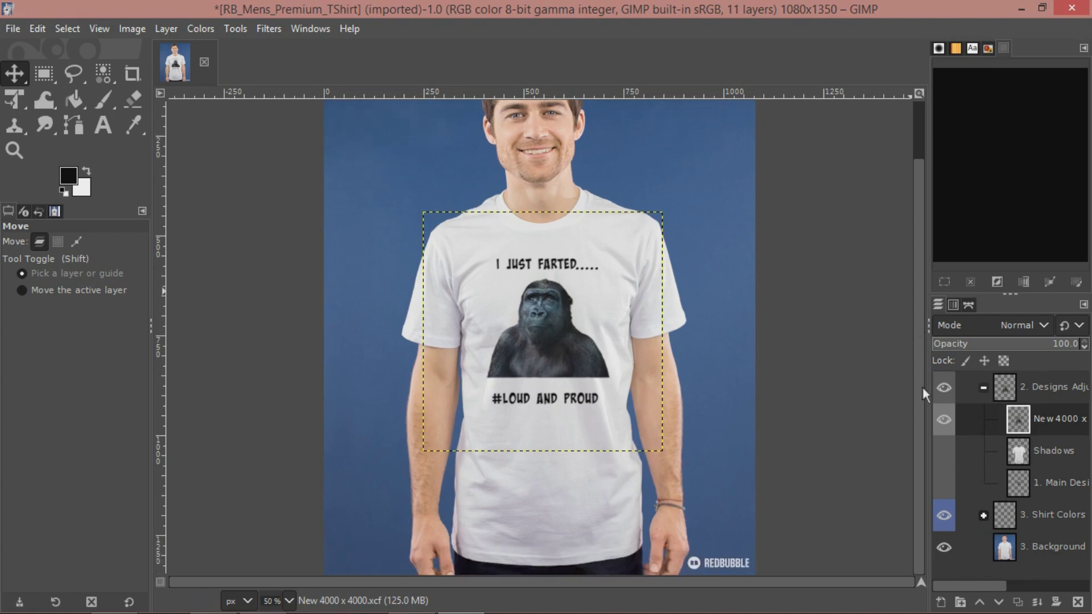
left_click_drag(922, 350, 922, 326)
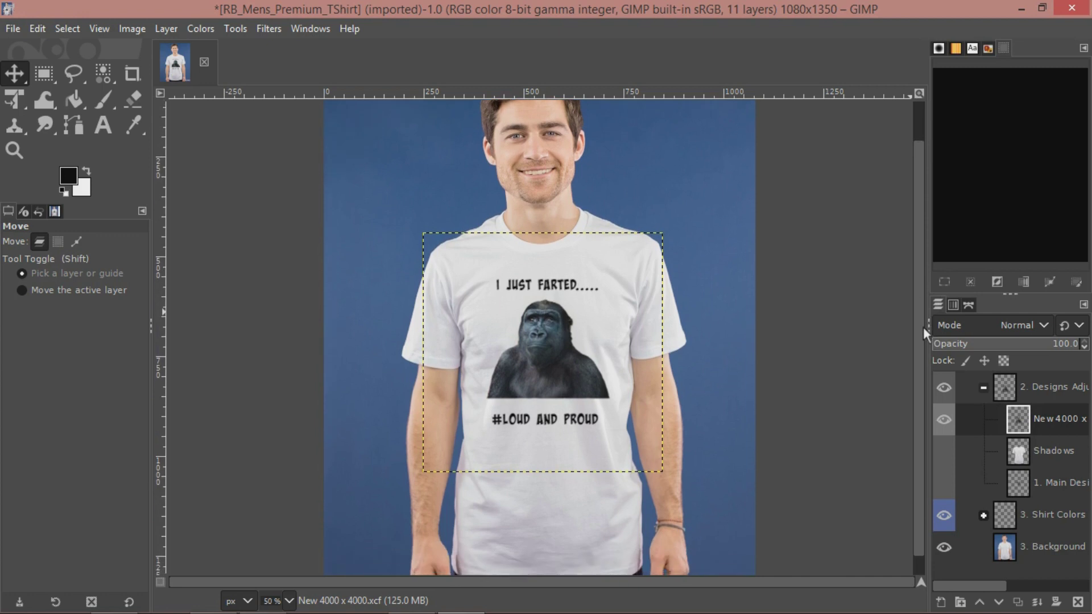
left_click(983, 387)
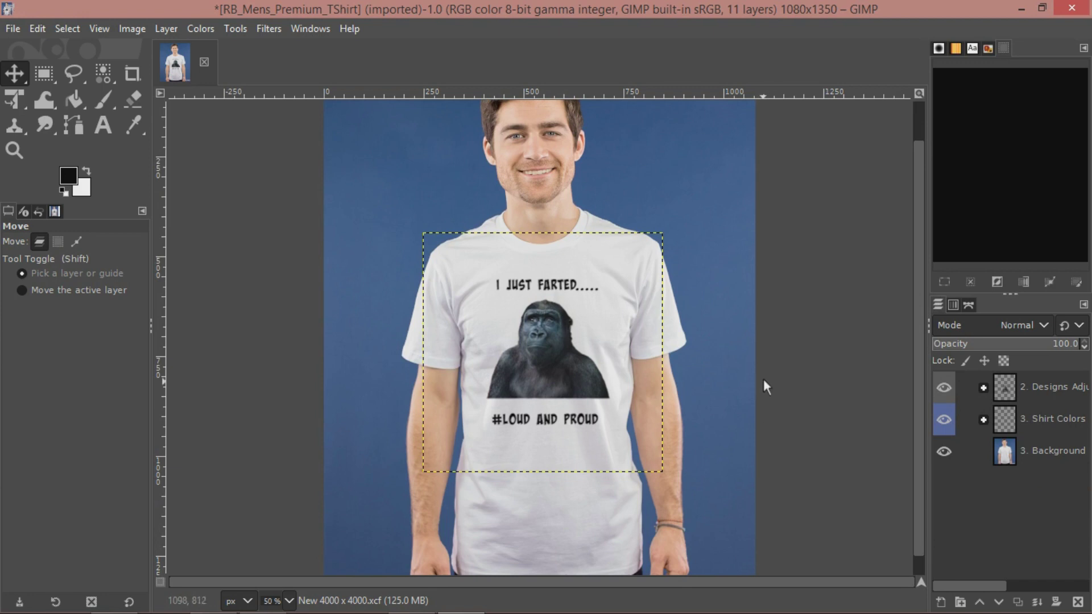
Export the mockup as Gorilla Advert 1.png into D:\GIMP
left_click_drag(916, 359, 916, 338)
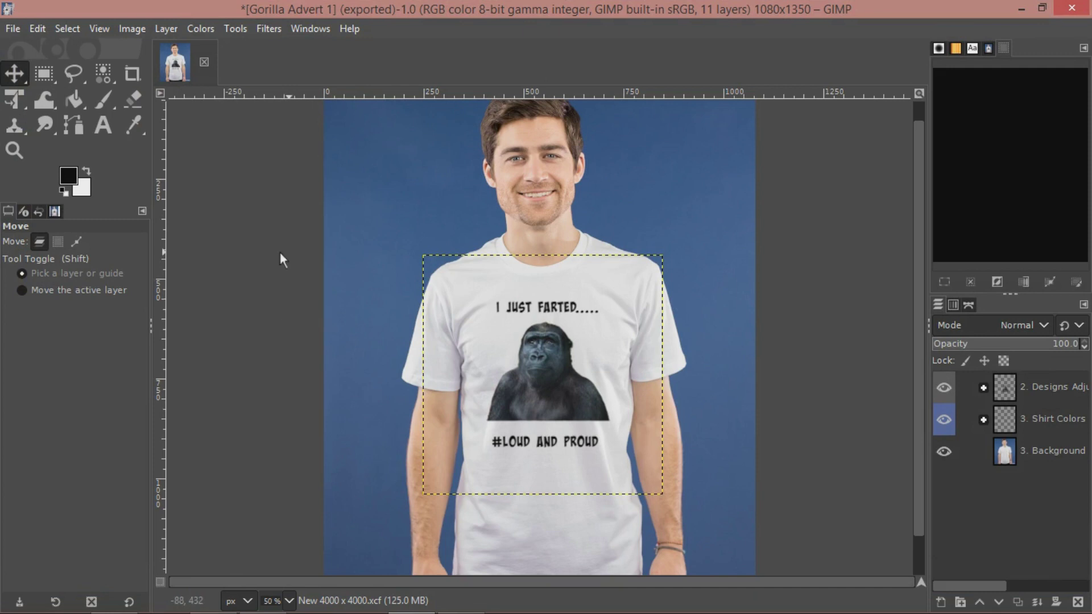
left_click(15, 28)
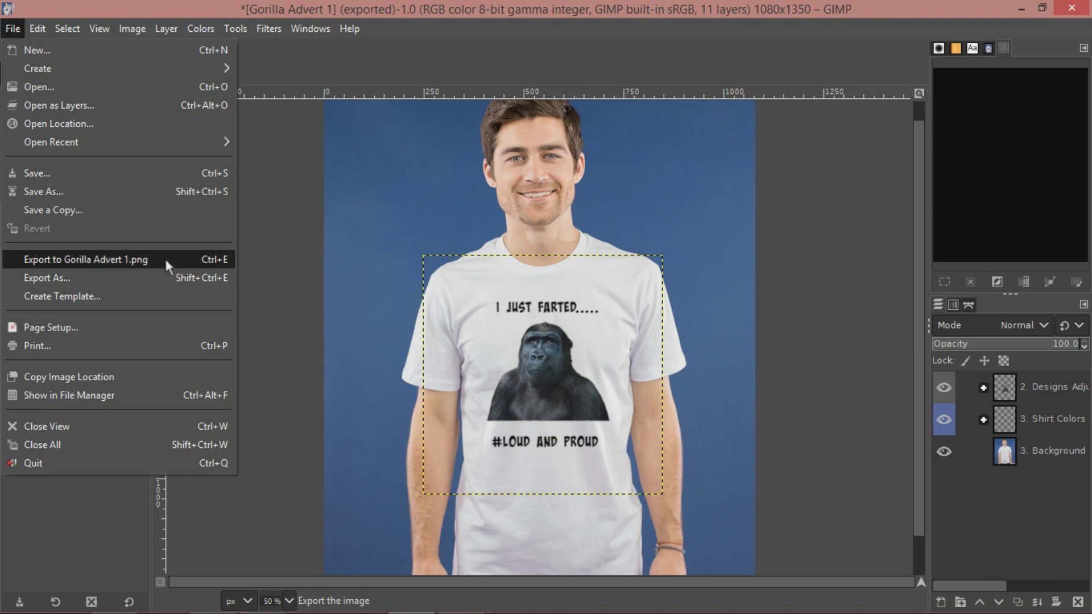
left_click(135, 259)
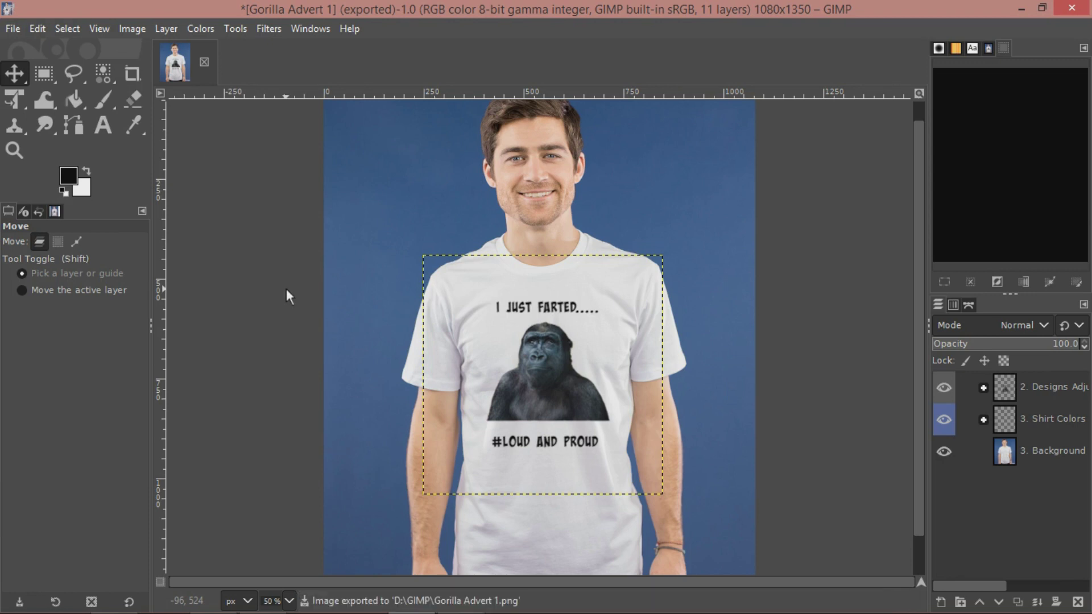
Minimize GIMP and open Gorilla Advert 1 from the D:\GIMP folder
left_click(1022, 8)
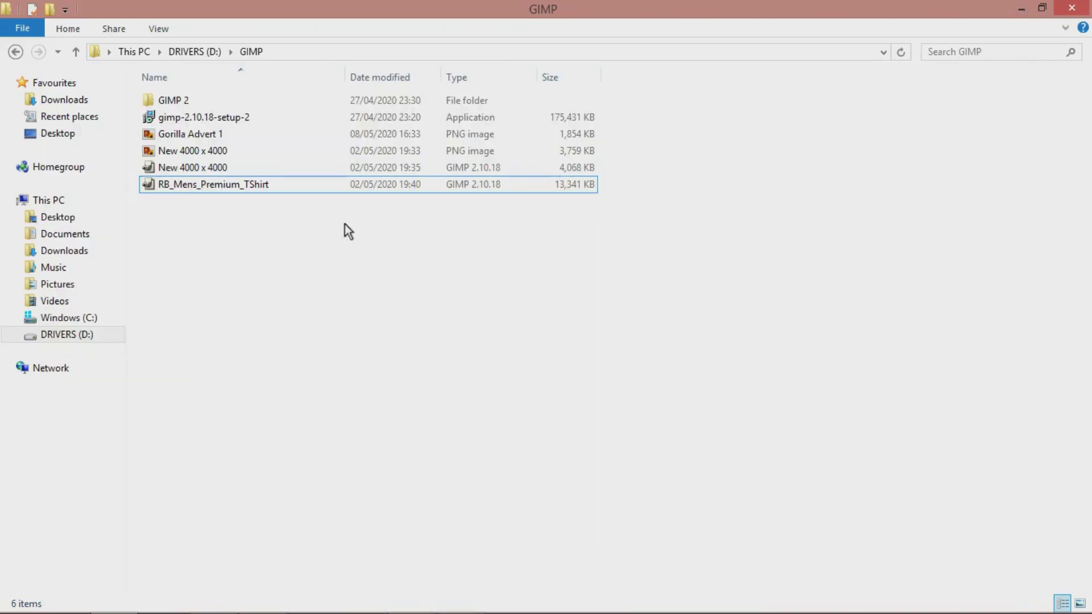
double_click(210, 134)
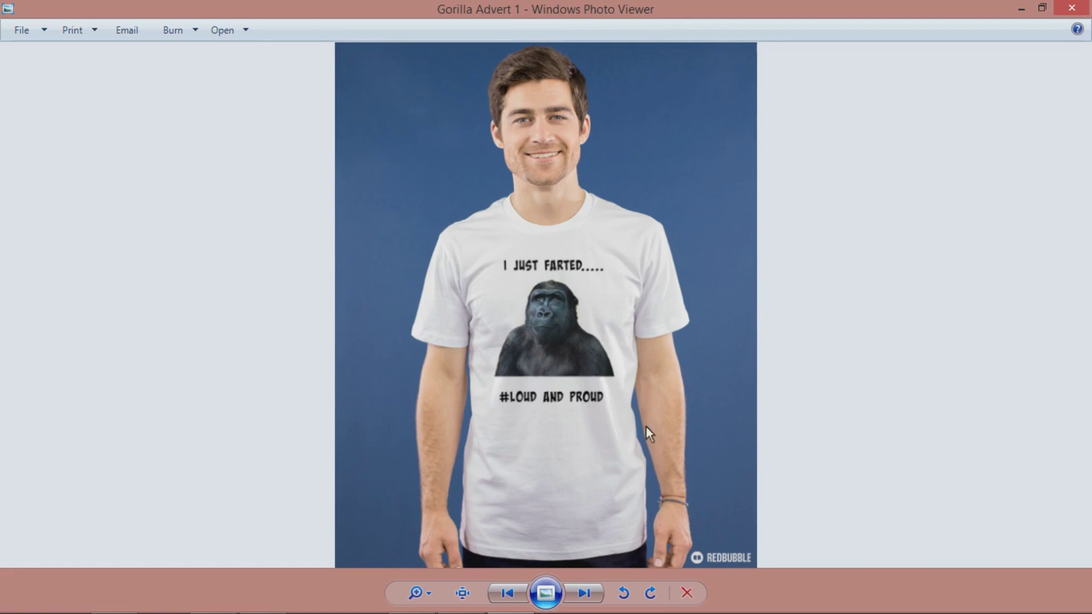
Zoom into the Gorilla Advert 1 photo and pan up to show the man's head
left_click(428, 593)
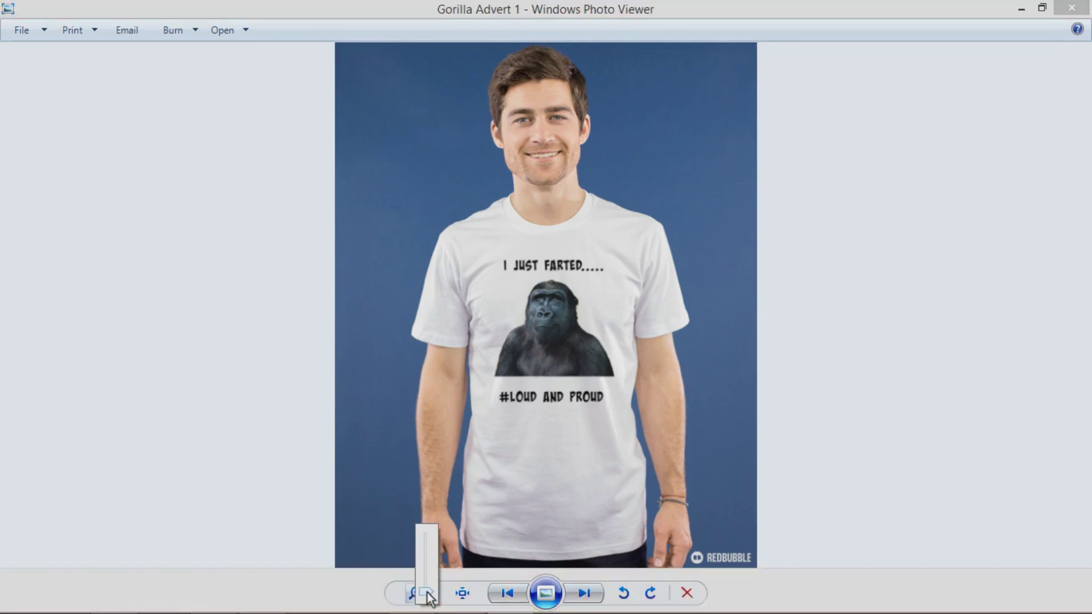
left_click_drag(427, 593, 429, 581)
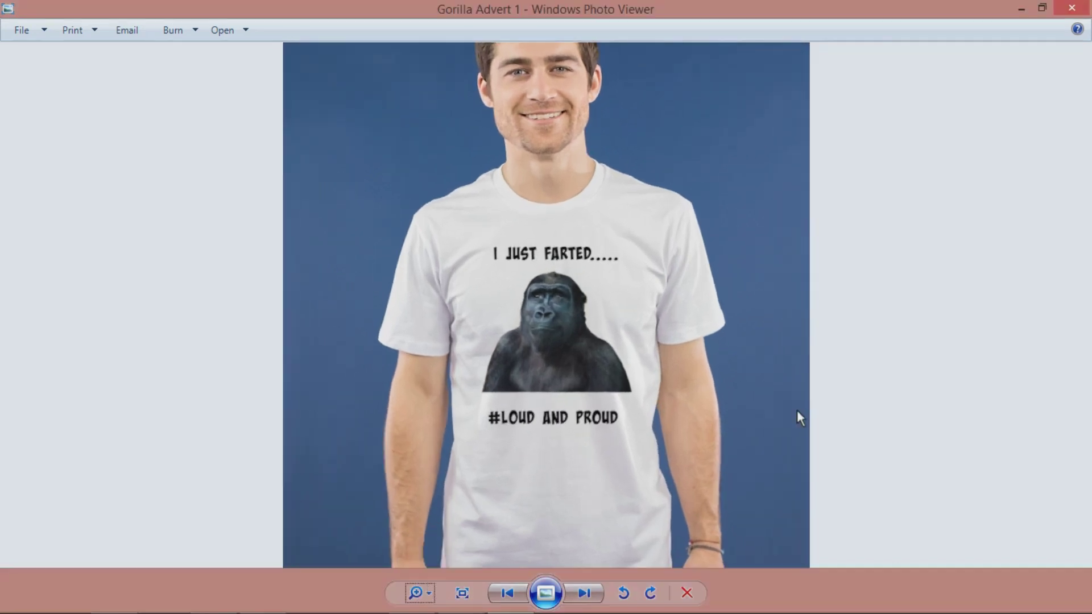
left_click_drag(778, 307, 772, 378)
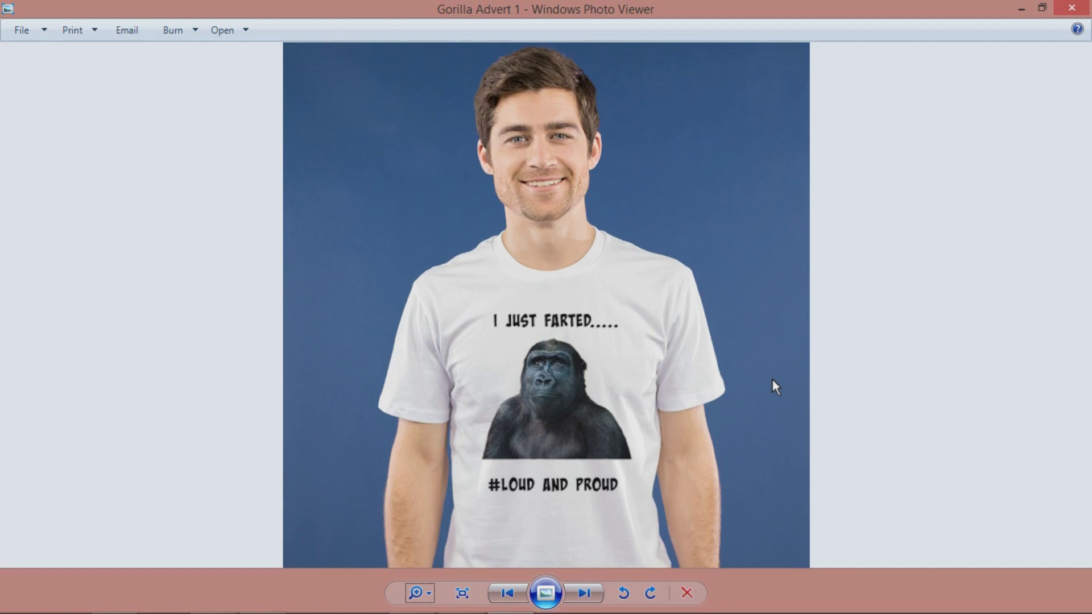